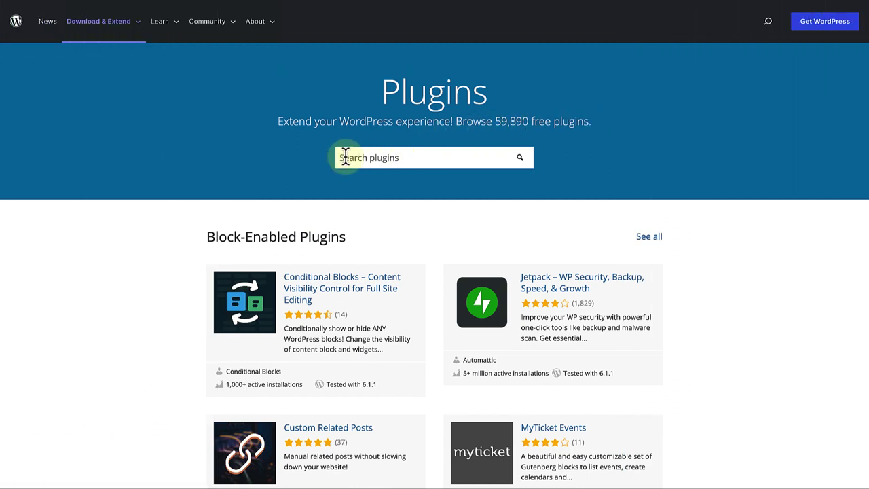
# Step: Search the WordPress.org plugin directory for "Migration"
pyautogui.click(345, 157)
pyautogui.write('Migration')
pyautogui.click(520, 159)
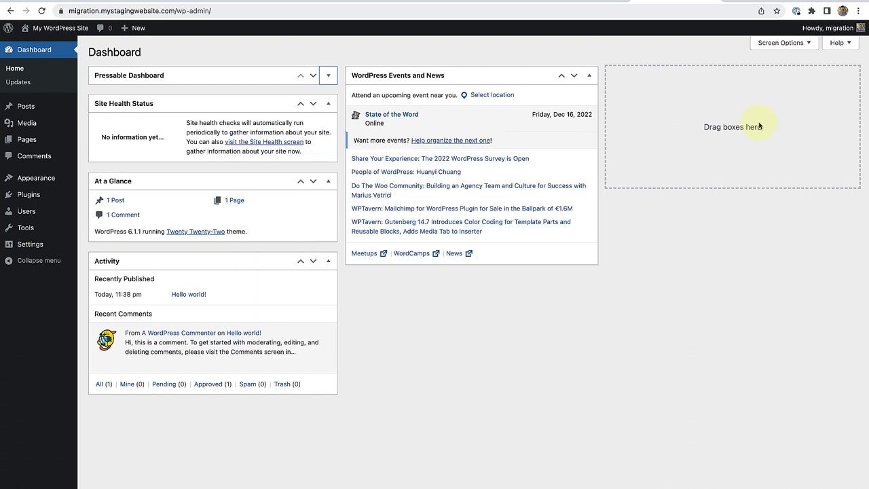
# Step: Switch to the tests3.mystagingwebsite.com source site and look through its home page down to the footer
pyautogui.click(587, 1)
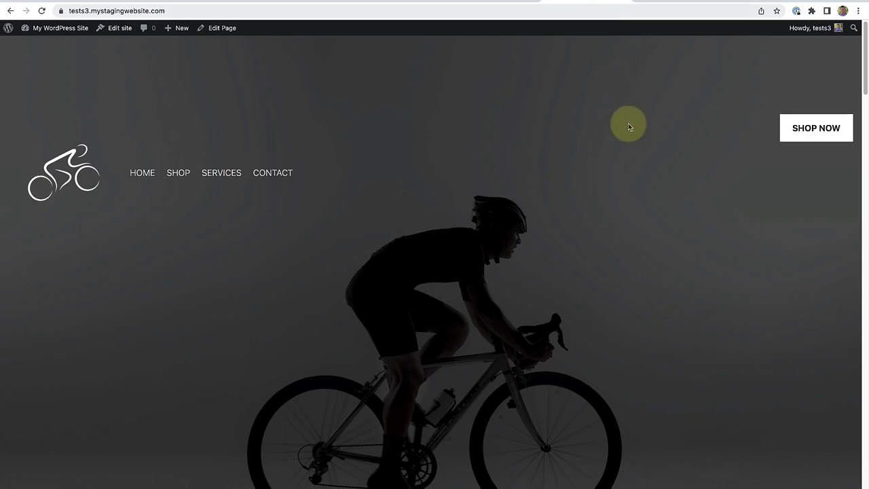
pyautogui.scroll(-6, 627, 122)
pyautogui.scroll(-9, 629, 127)
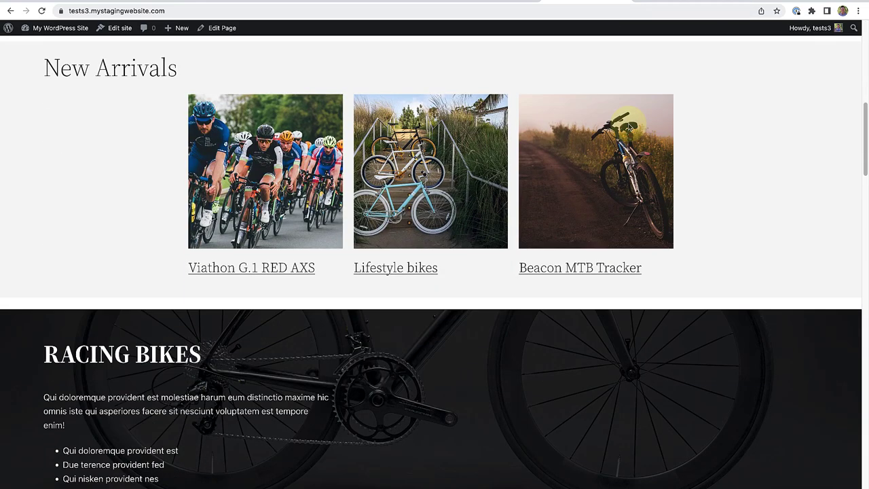
pyautogui.scroll(-10, 628, 127)
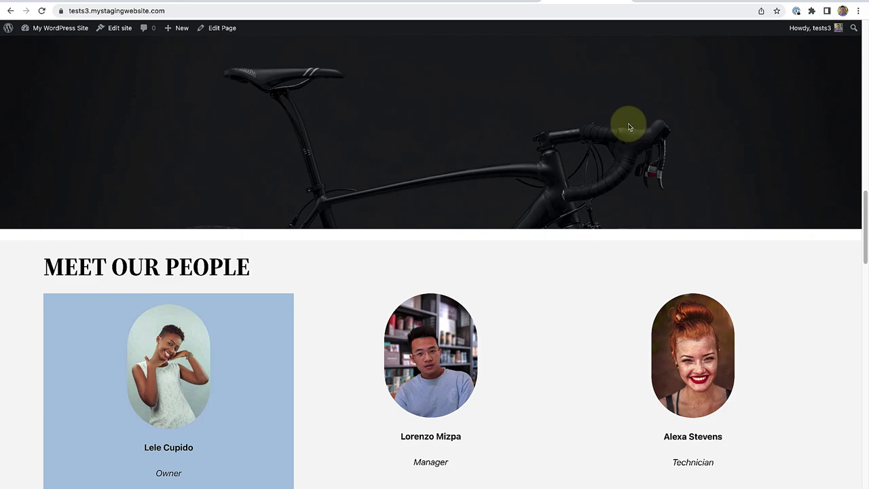
pyautogui.scroll(-10, 629, 127)
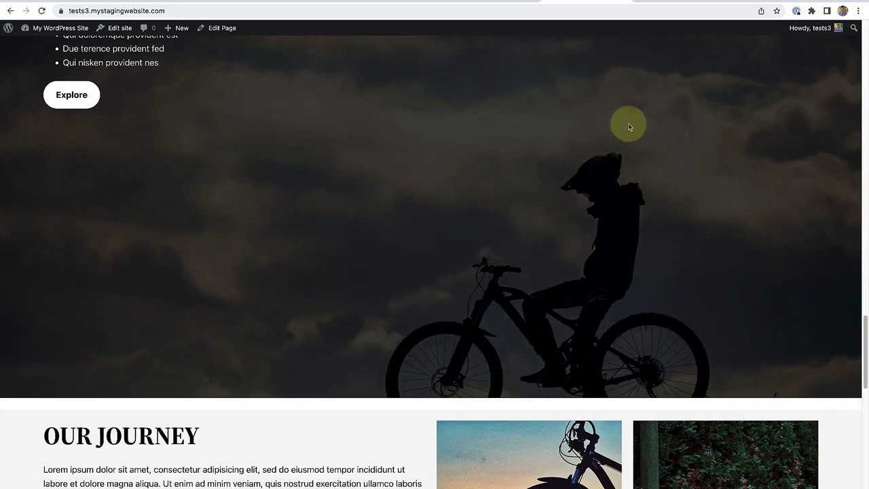
pyautogui.scroll(-5, 628, 127)
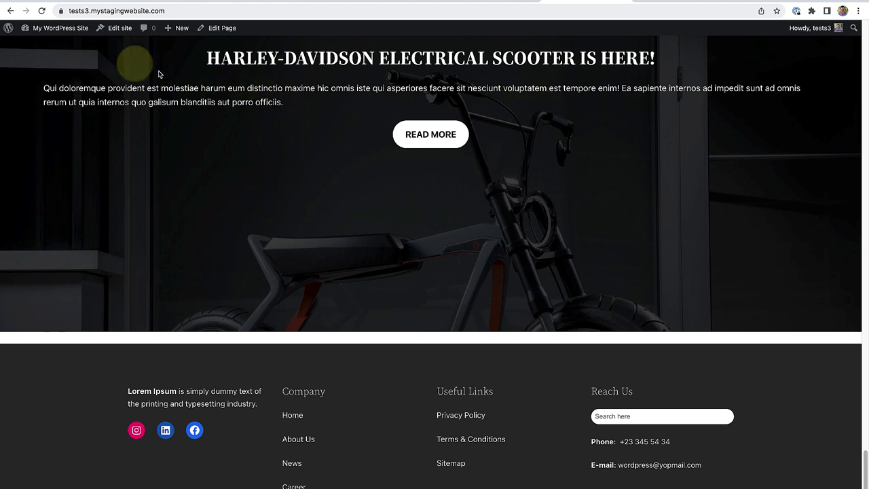
# Step: In the source site's admin, search for new plugins with "All in one", then install and activate All-in-One WP Migration
pyautogui.moveTo(62, 35)
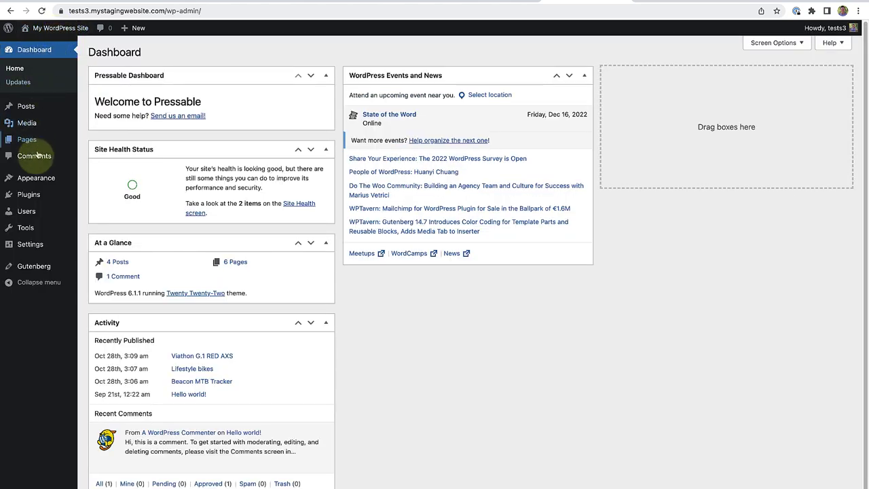
pyautogui.click(31, 196)
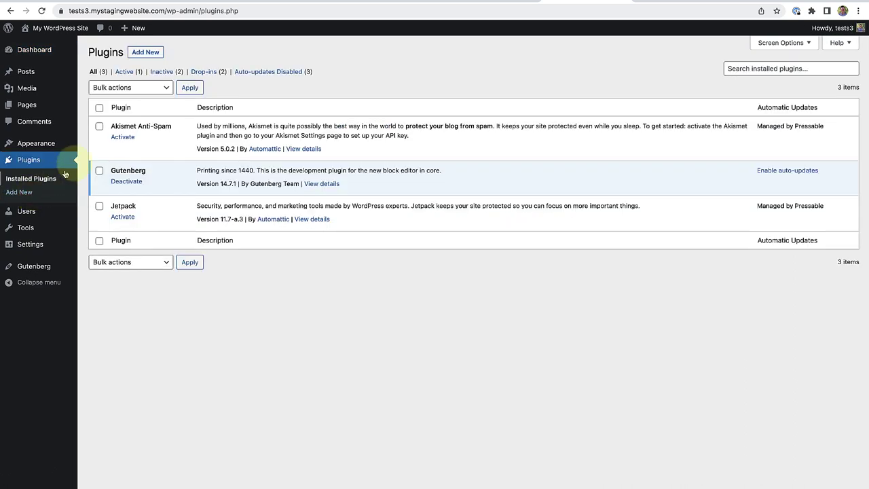
pyautogui.click(145, 54)
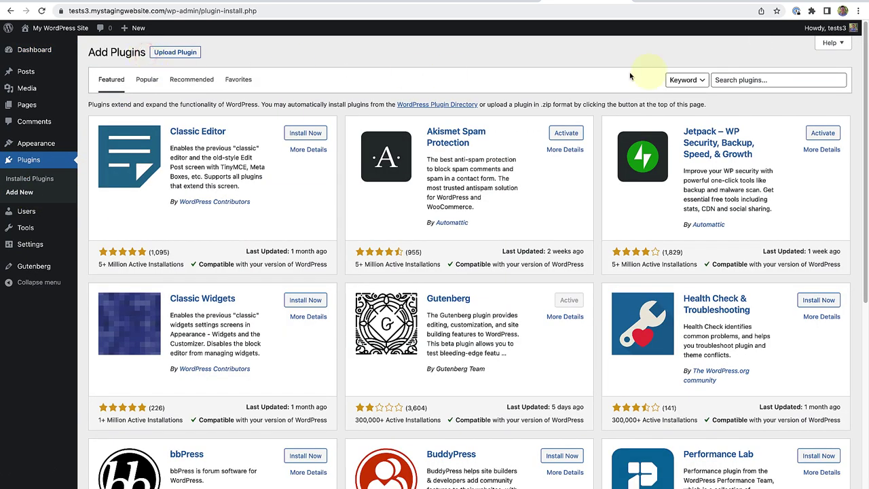
pyautogui.click(718, 79)
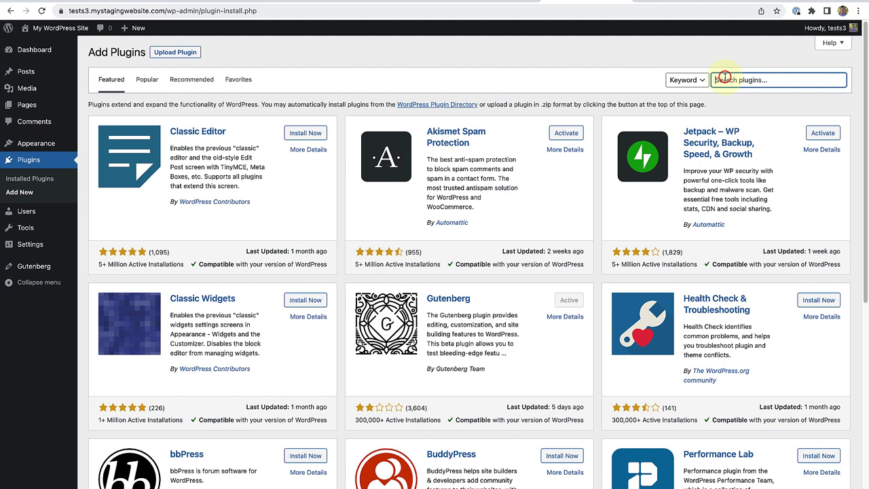
pyautogui.write('All in one')
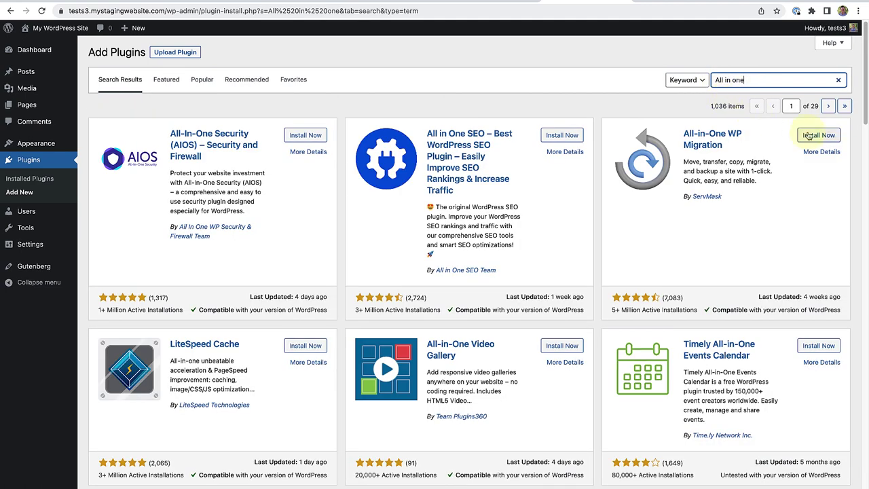
pyautogui.click(807, 136)
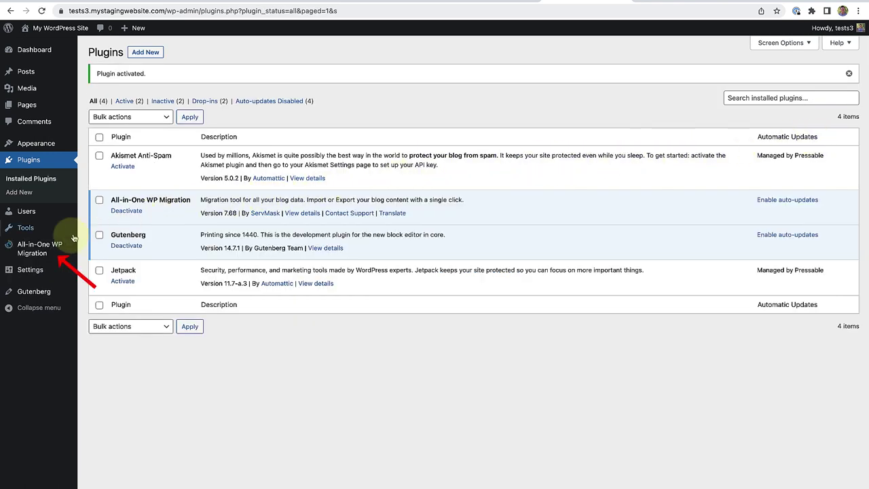
# Step: Export the source site to a file with All-in-One WP Migration and download the backup
pyautogui.moveTo(32, 249)
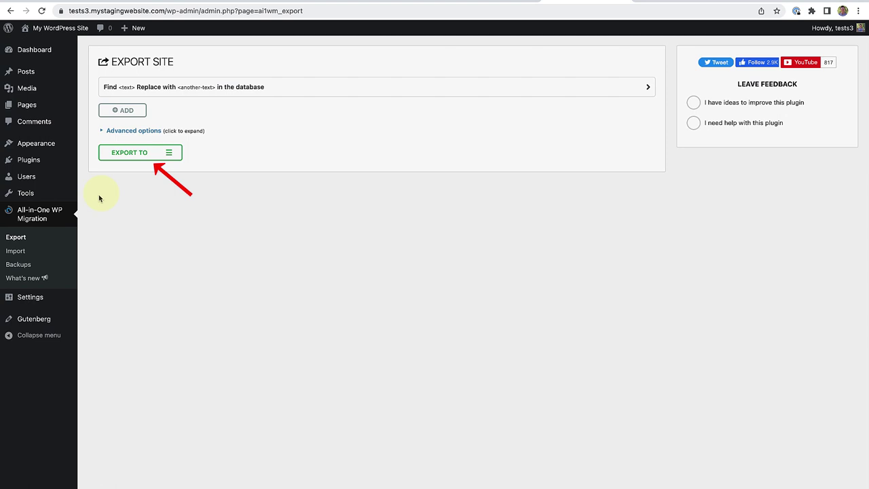
pyautogui.click(133, 153)
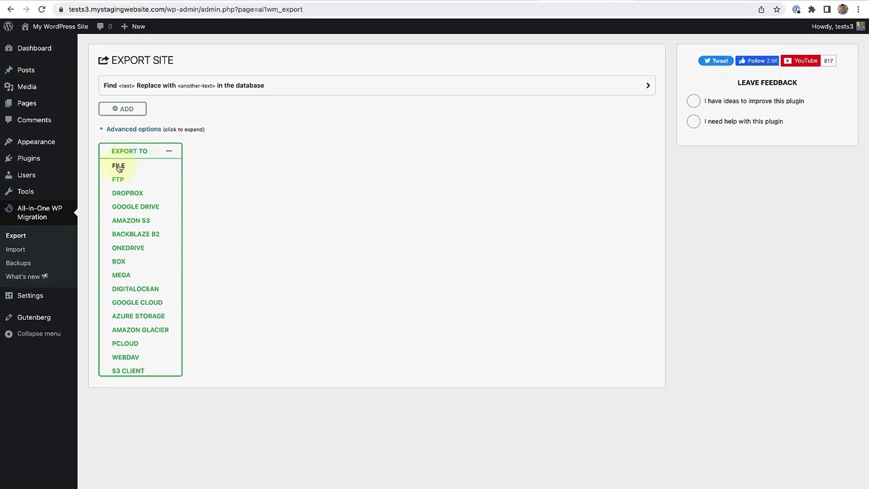
pyautogui.click(120, 167)
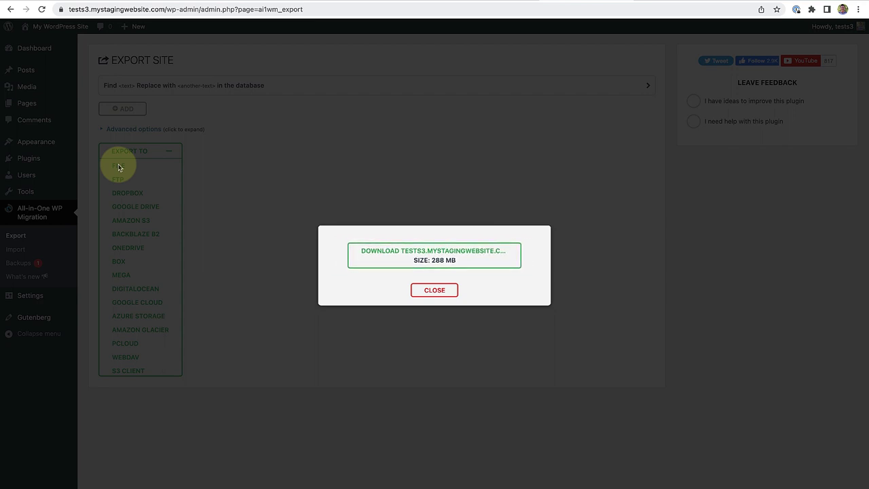
pyautogui.click(415, 252)
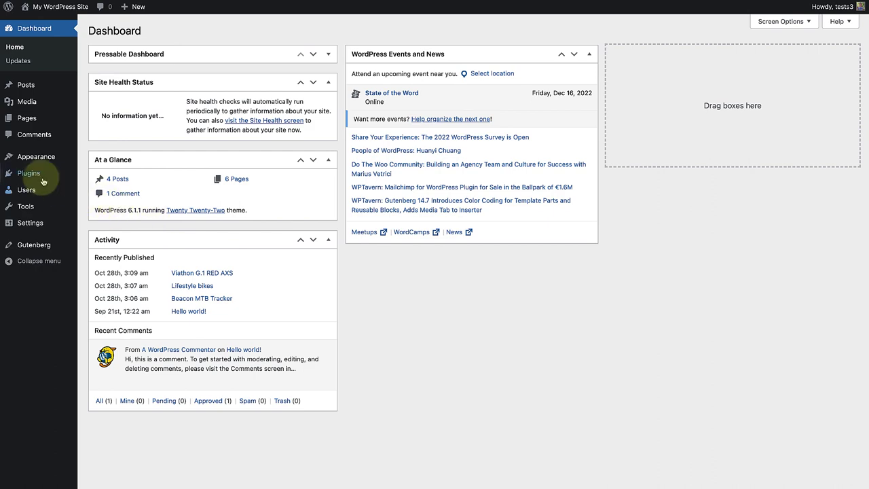
# Step: On the destination site, search for new plugins with "All in one migration", then install and activate All-in-One WP Migration
pyautogui.click(34, 177)
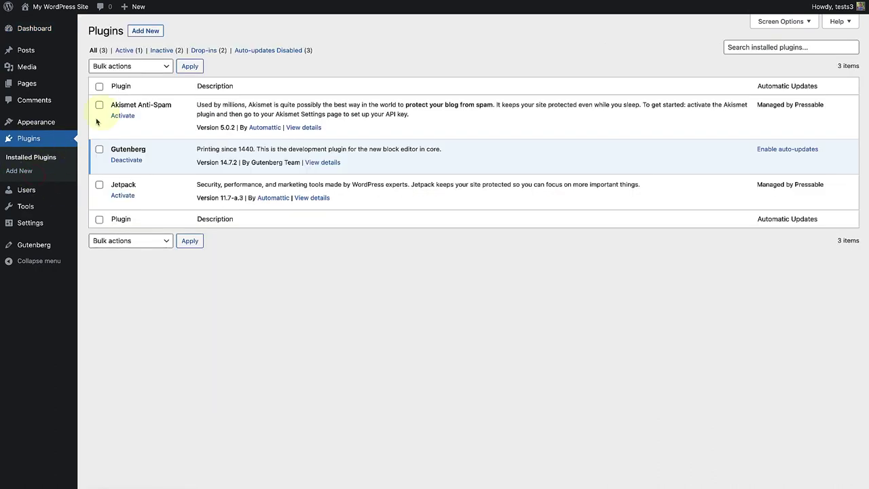
pyautogui.click(145, 31)
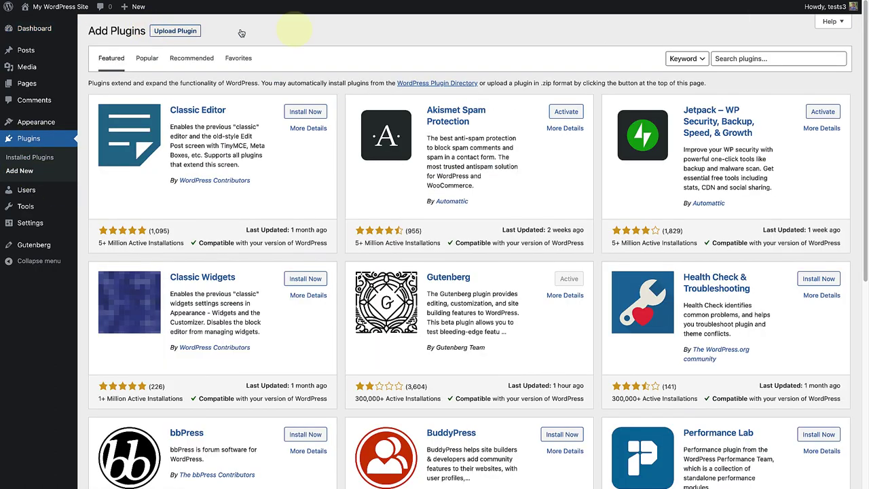
pyautogui.click(721, 58)
pyautogui.write('All in one migration')
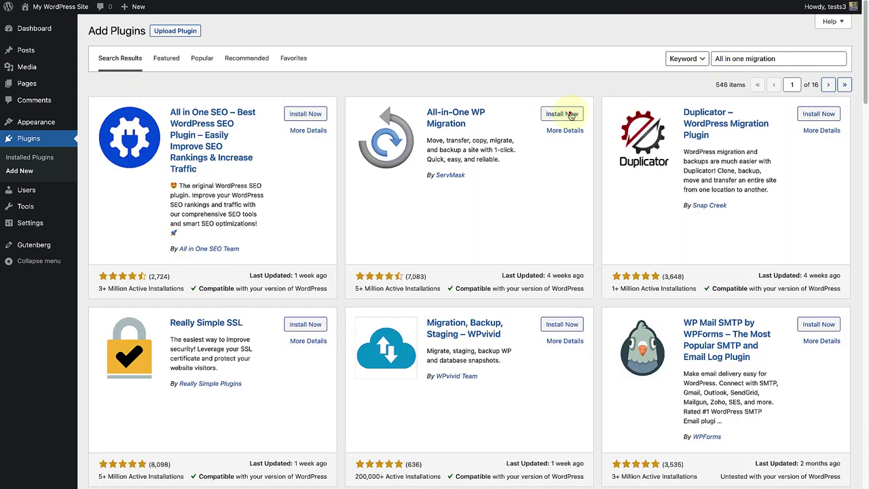
pyautogui.click(567, 114)
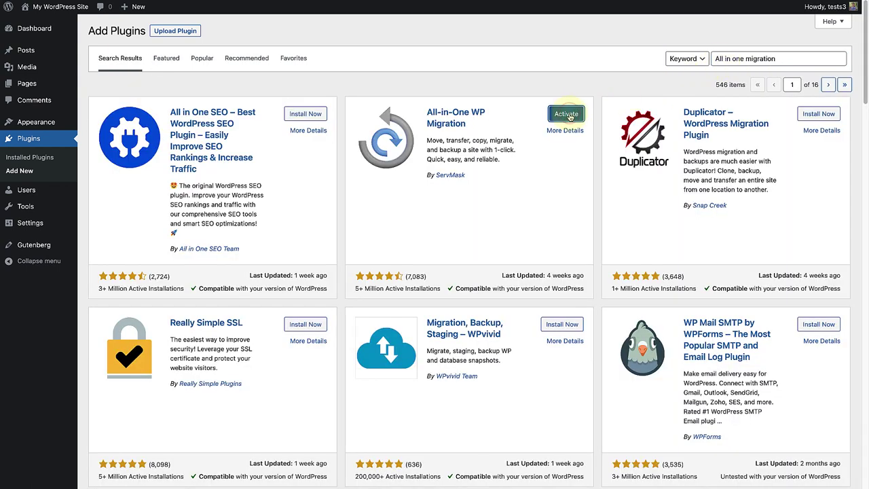
pyautogui.click(567, 114)
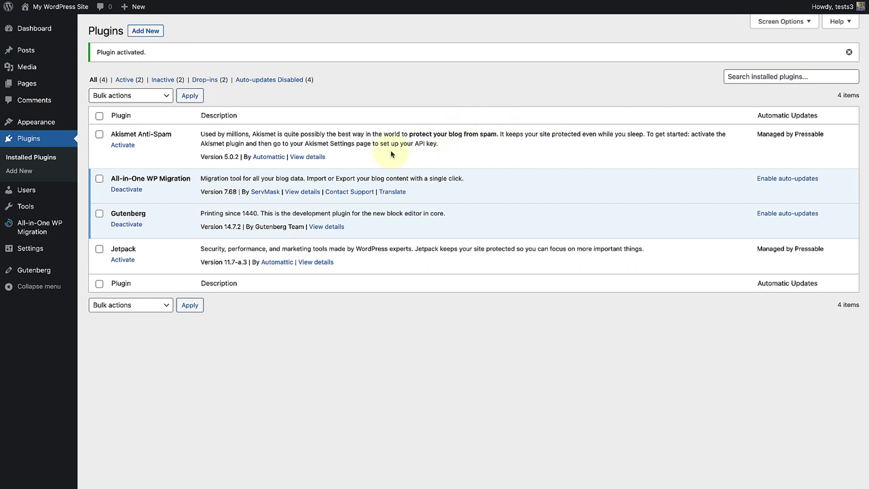
# Step: Import the downloaded tests3 .wpress backup file into the destination site, agree to overwrite the existing website and finish the import
pyautogui.moveTo(38, 224)
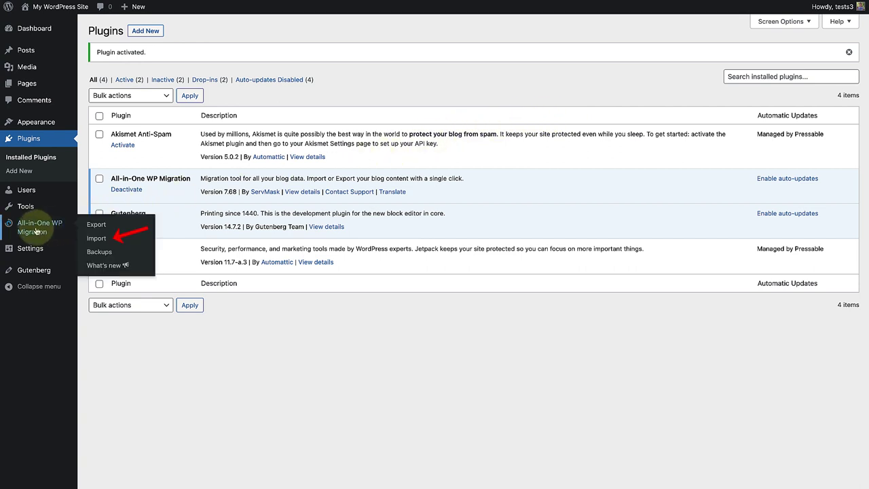
pyautogui.click(94, 240)
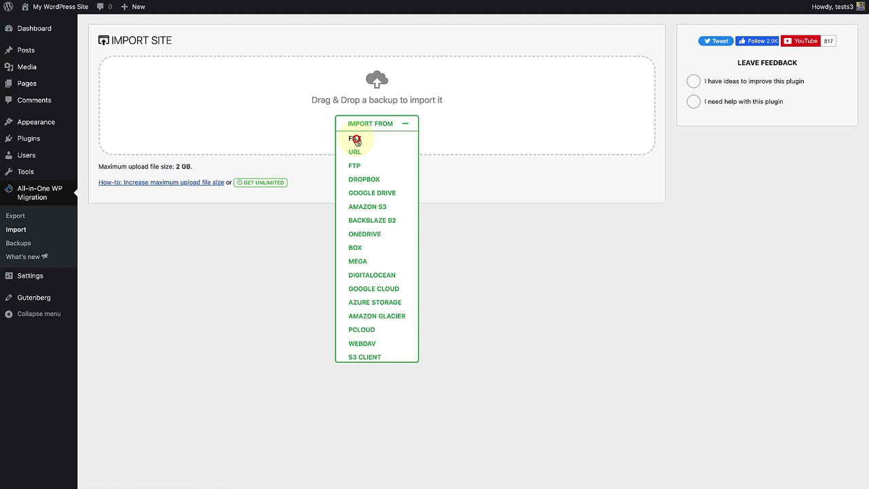
pyautogui.click(356, 139)
pyautogui.click(357, 183)
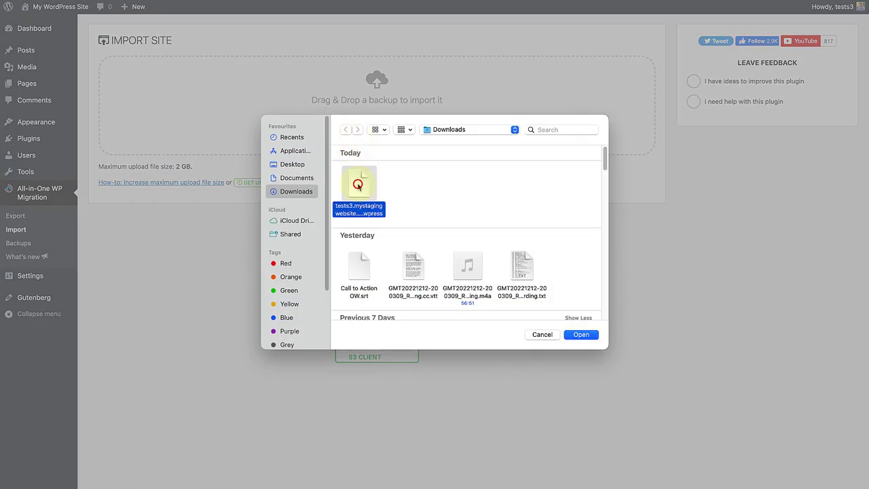
pyautogui.click(582, 336)
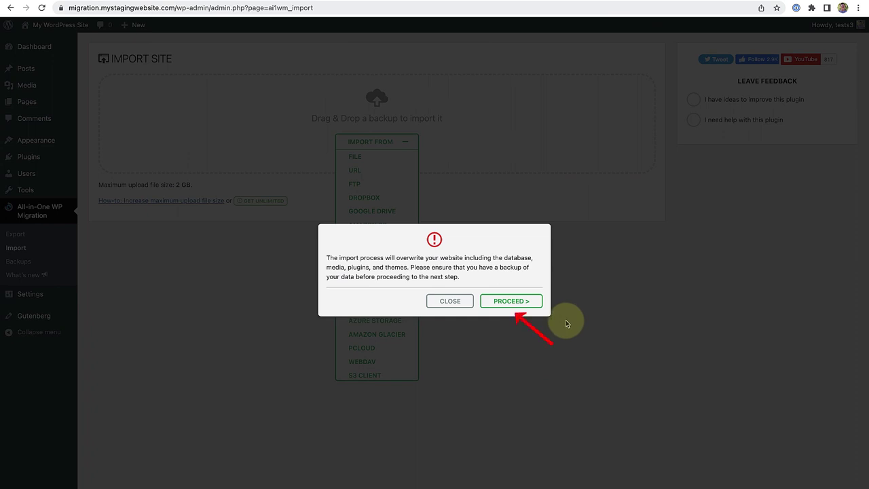
pyautogui.click(510, 301)
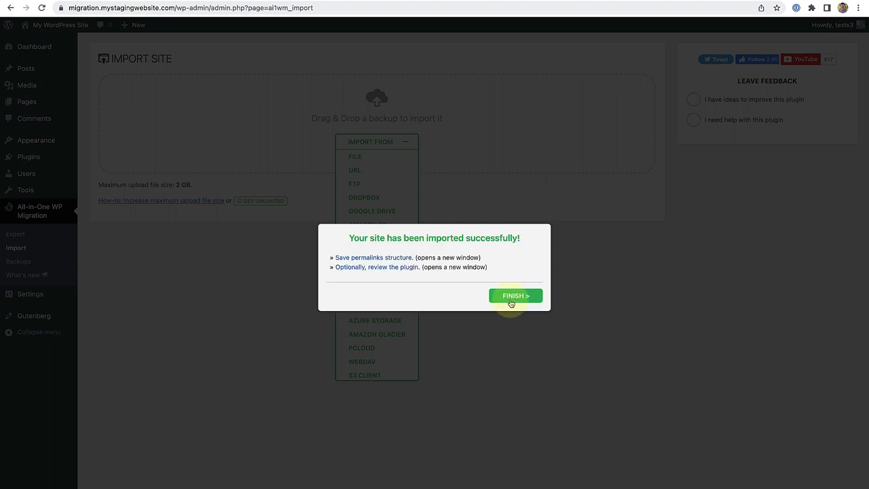
pyautogui.click(512, 297)
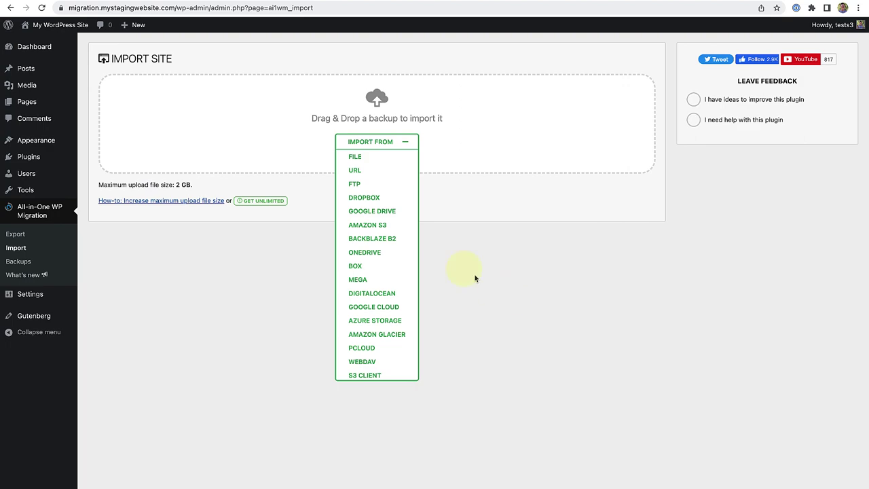
# Step: Visit the migrated site's front end and check its home page sections down to the footer
pyautogui.moveTo(68, 32)
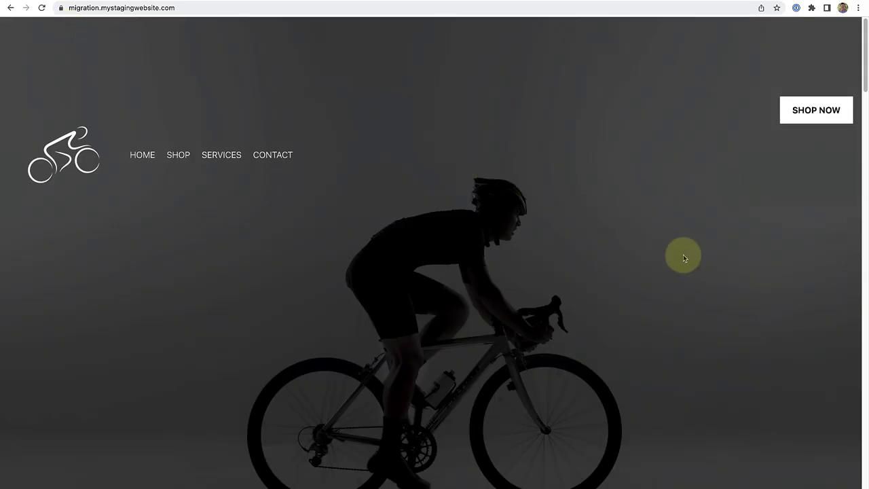
pyautogui.scroll(-5, 685, 258)
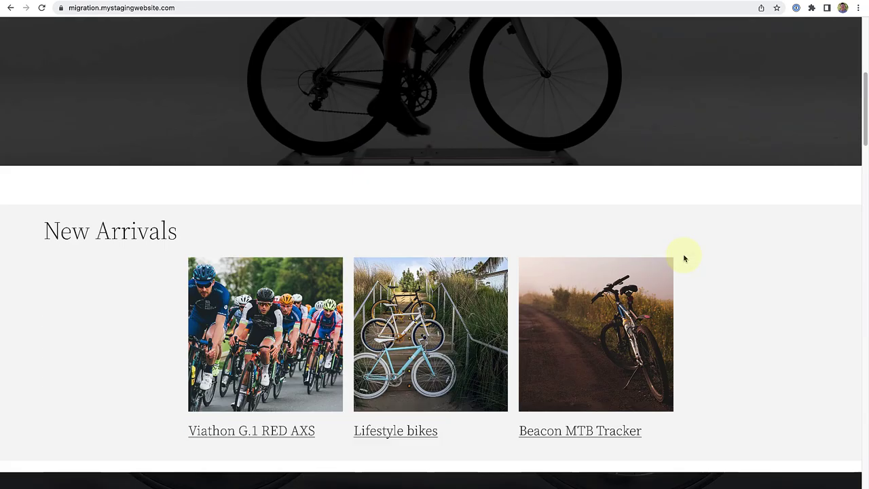
pyautogui.scroll(-10, 683, 257)
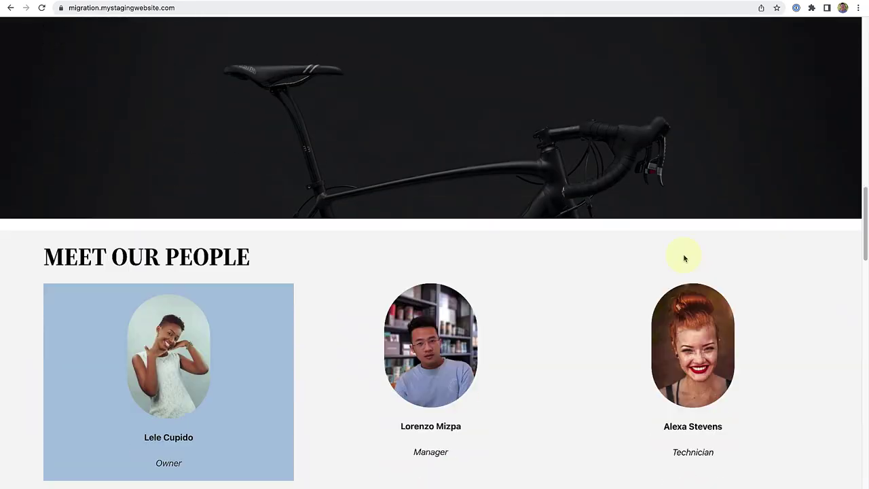
pyautogui.scroll(-10, 684, 257)
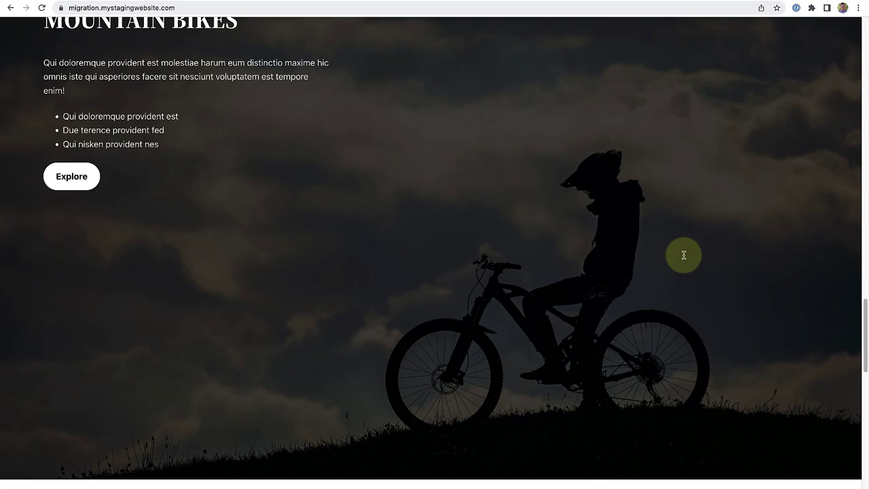
pyautogui.scroll(-15, 683, 255)
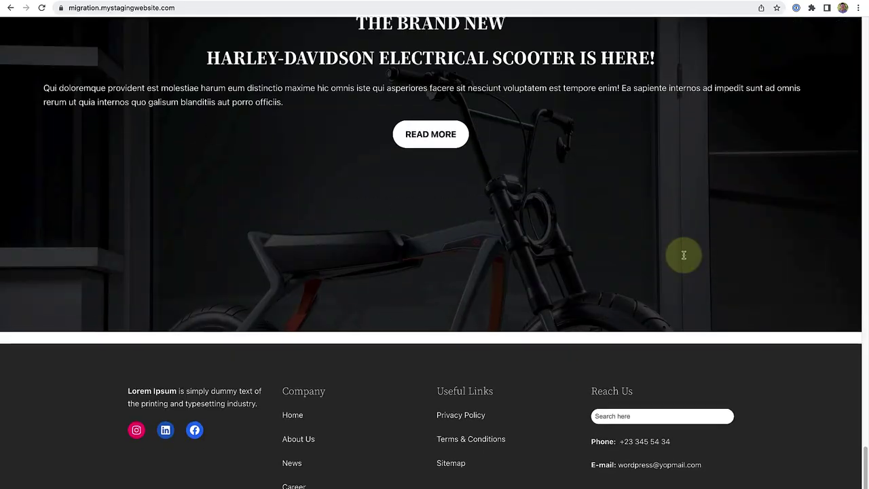